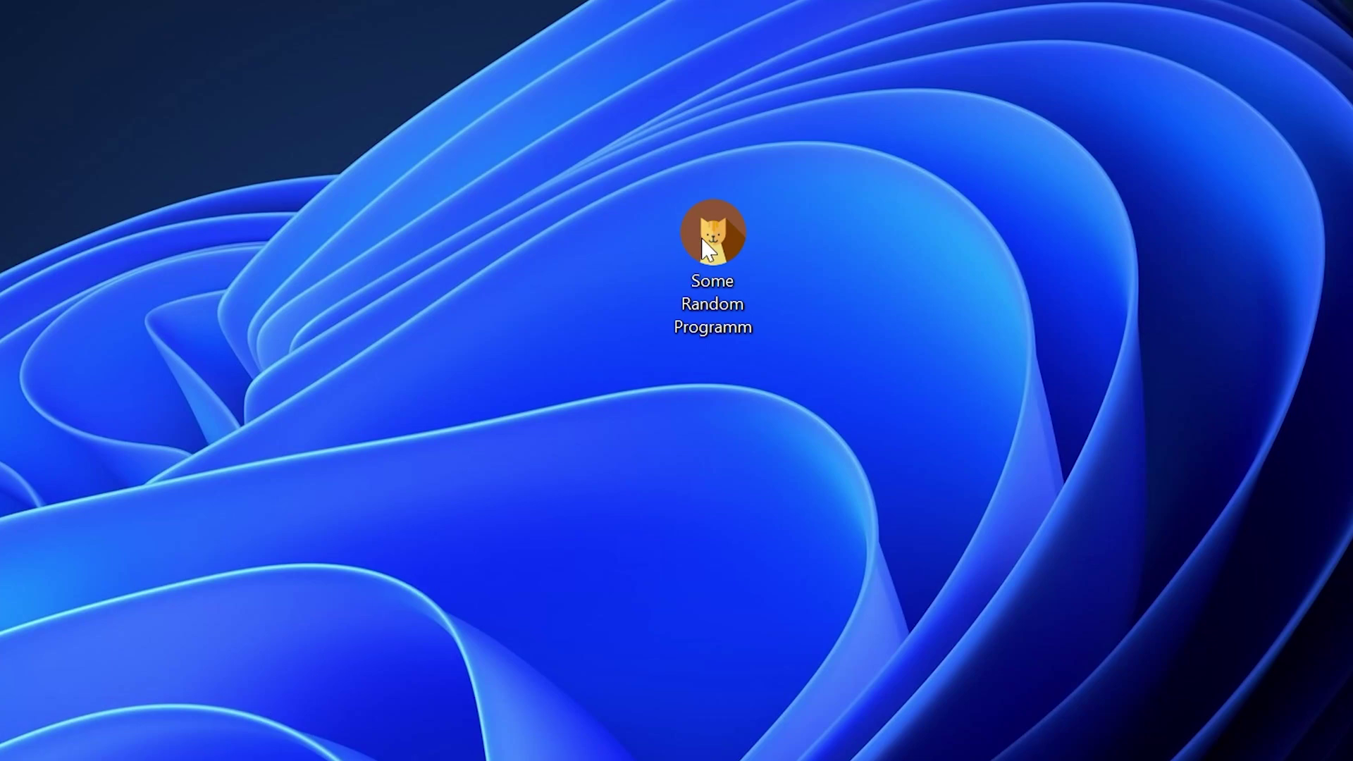
Launch Some Random Programm to reproduce the missing d3dx9d_33.dll error
{"action": "double_click", "coordinate": [727, 229]}
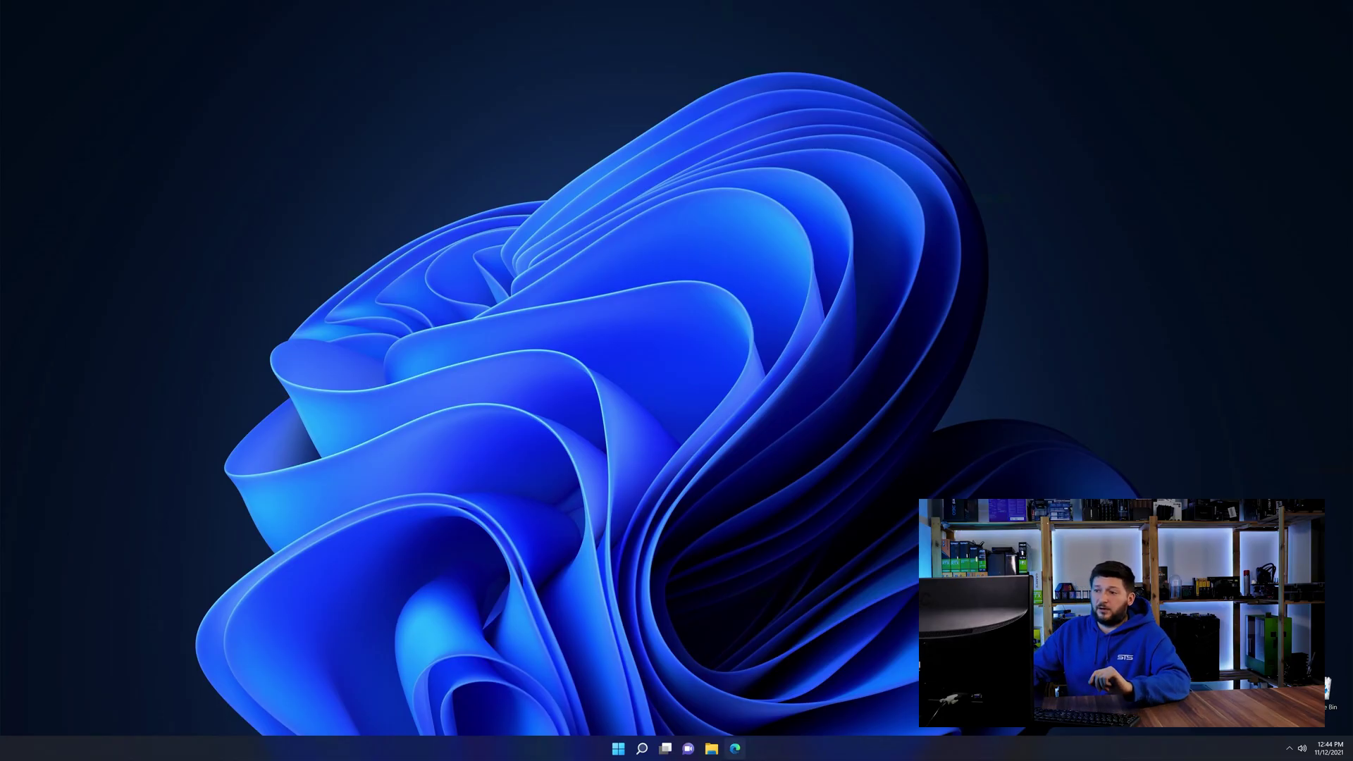
{"action": "left_click", "coordinate": [735, 748]}
Download the 64-bit and 32-bit d3dx9d_33.dll zips from sts-tutorial.com and open both archives
{"action": "type", "text": "https://www.sts-tutorial.com/download/d3dx9d_33"}
{"action": "key", "text": "Return"}
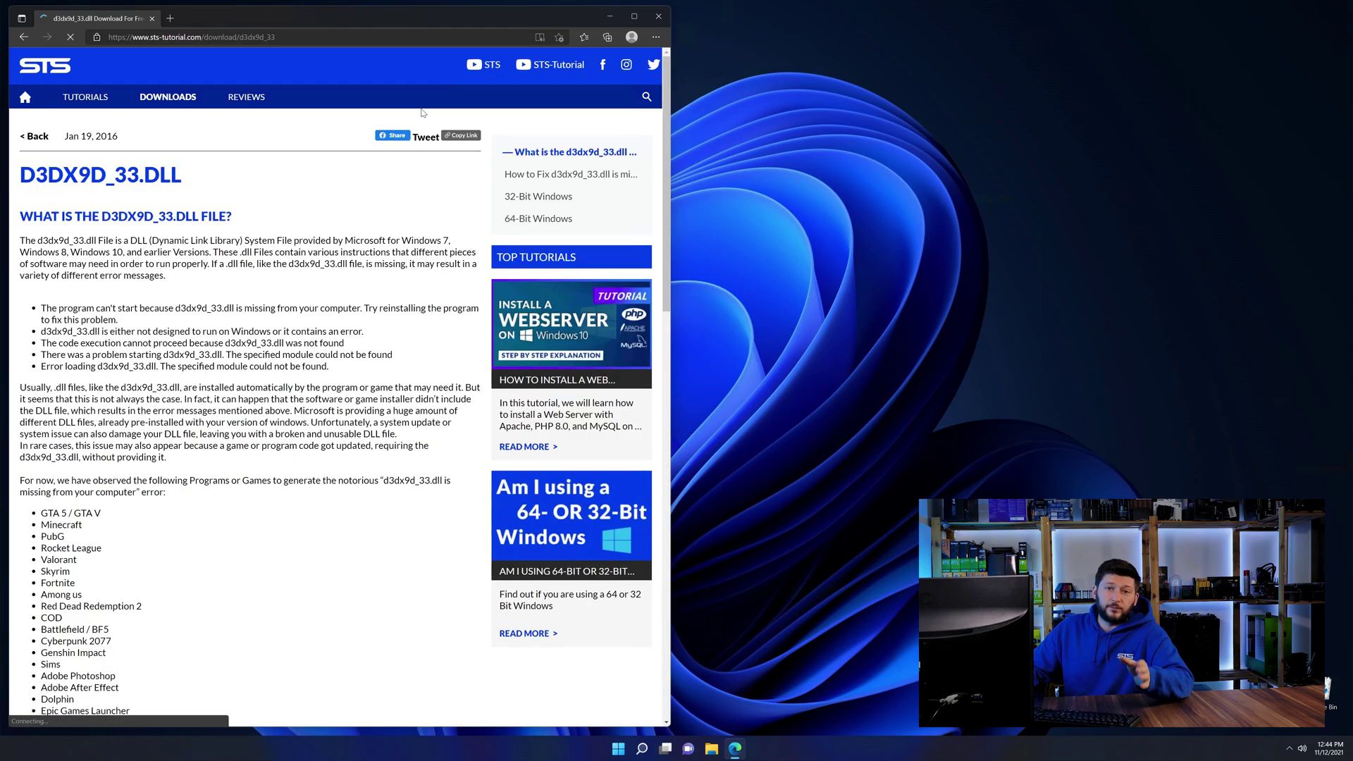
{"action": "scroll", "coordinate": [493, 422], "scroll_direction": "down", "scroll_amount": 15}
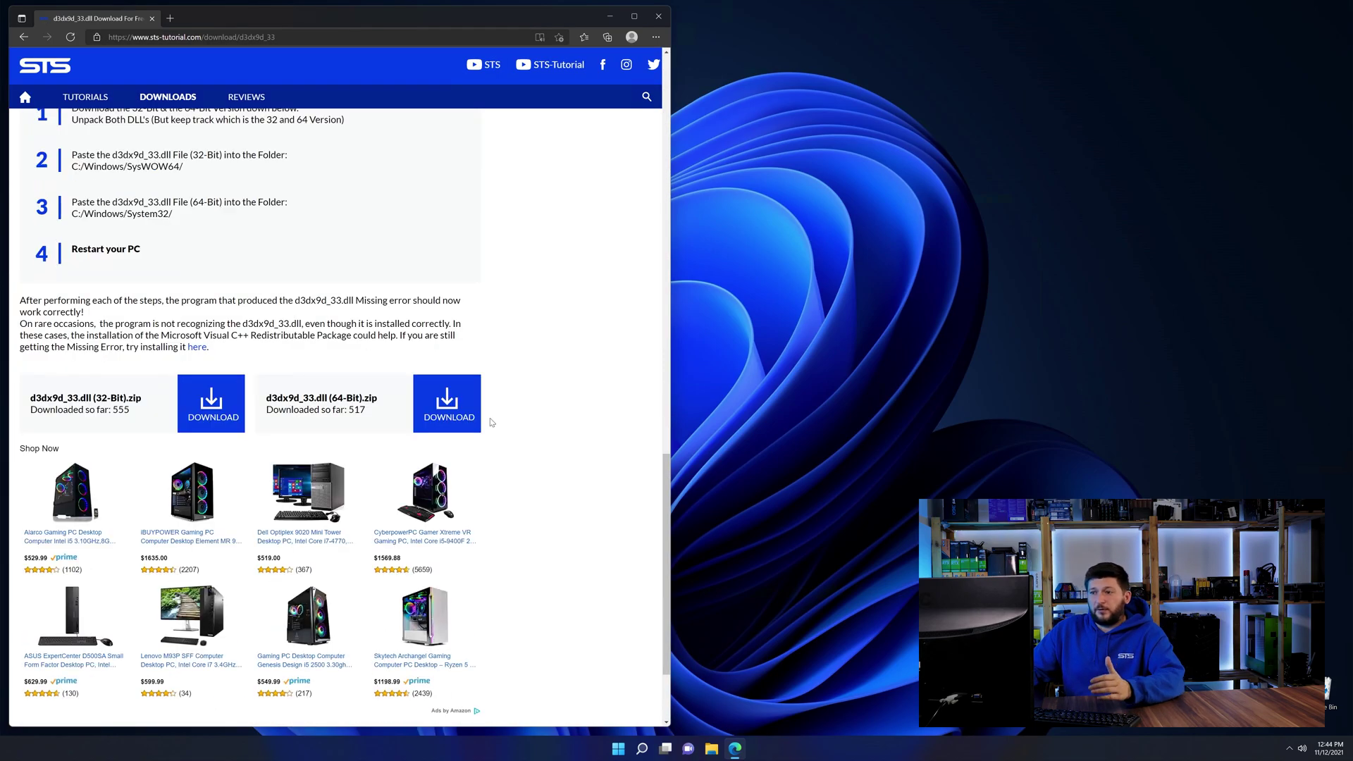
{"action": "left_click", "coordinate": [428, 398]}
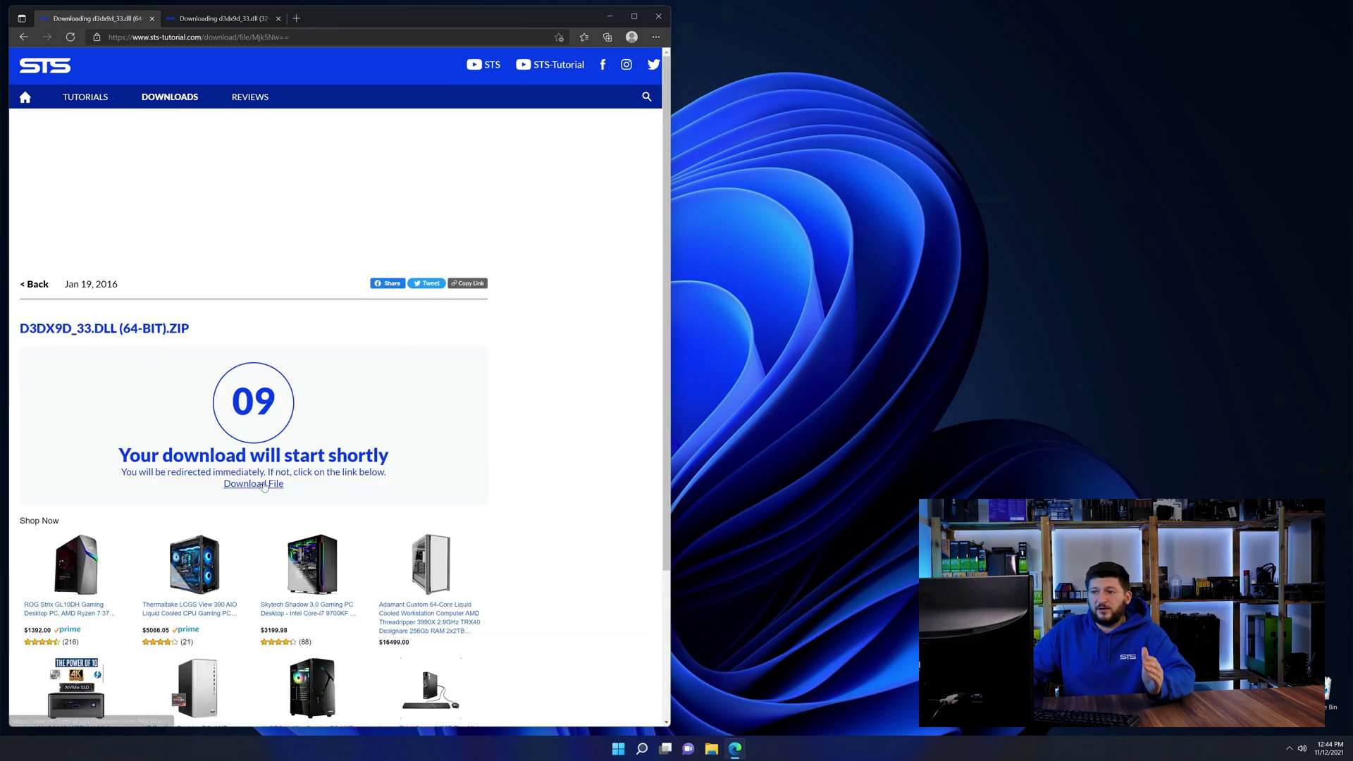
{"action": "key", "text": "ctrl+Tab"}
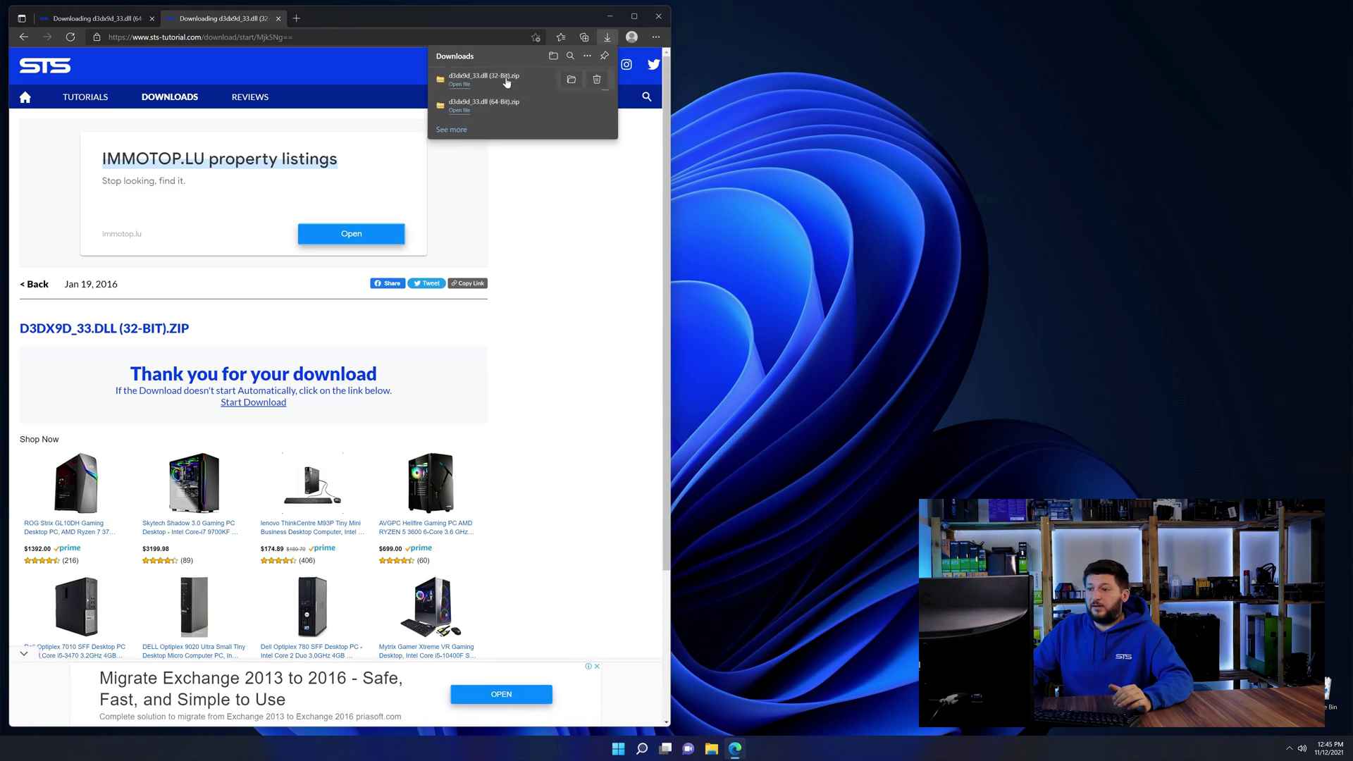
{"action": "left_click", "coordinate": [499, 81]}
{"action": "left_click", "coordinate": [486, 103]}
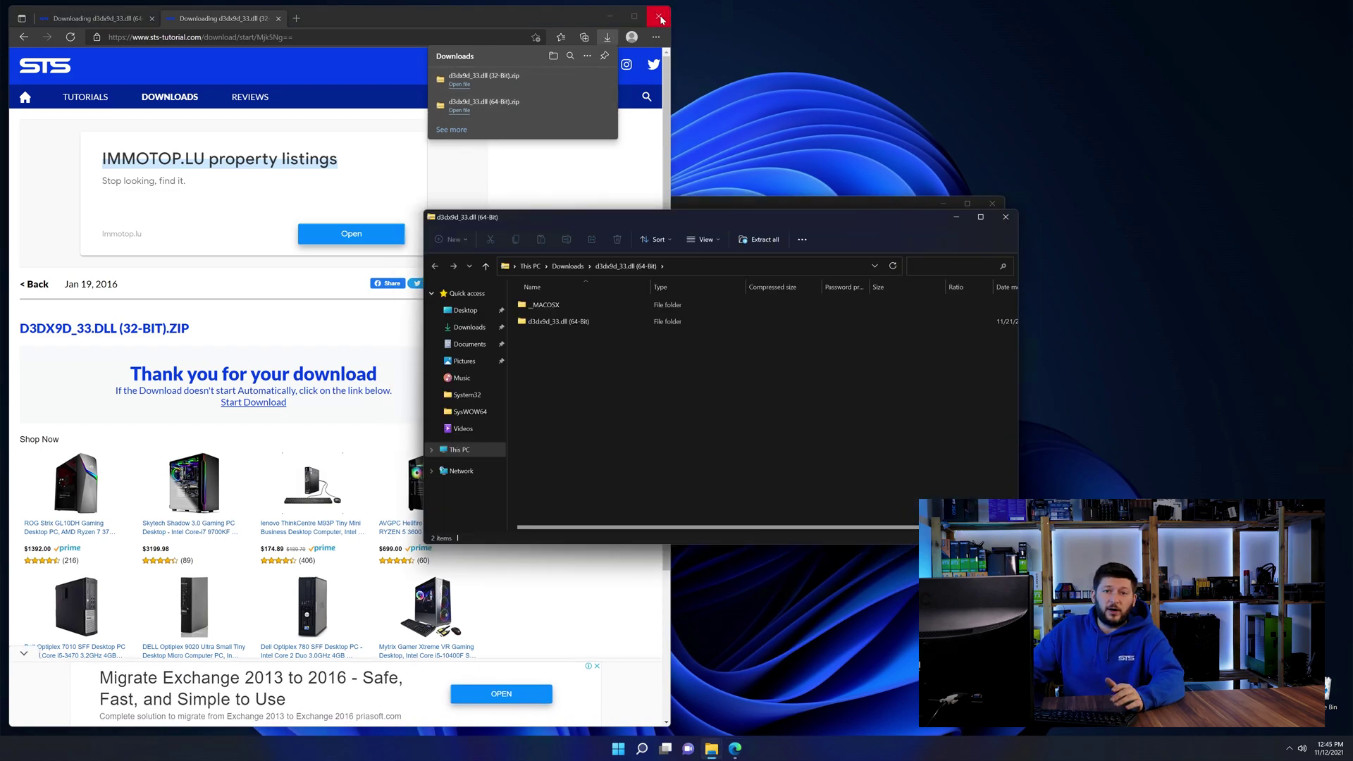
Close the browser, place the two archive windows side by side, and open their 32-Bit and 64-Bit folders
{"action": "left_click", "coordinate": [661, 20]}
{"action": "left_click_drag", "start_coordinate": [490, 220], "coordinate": [819, 24]}
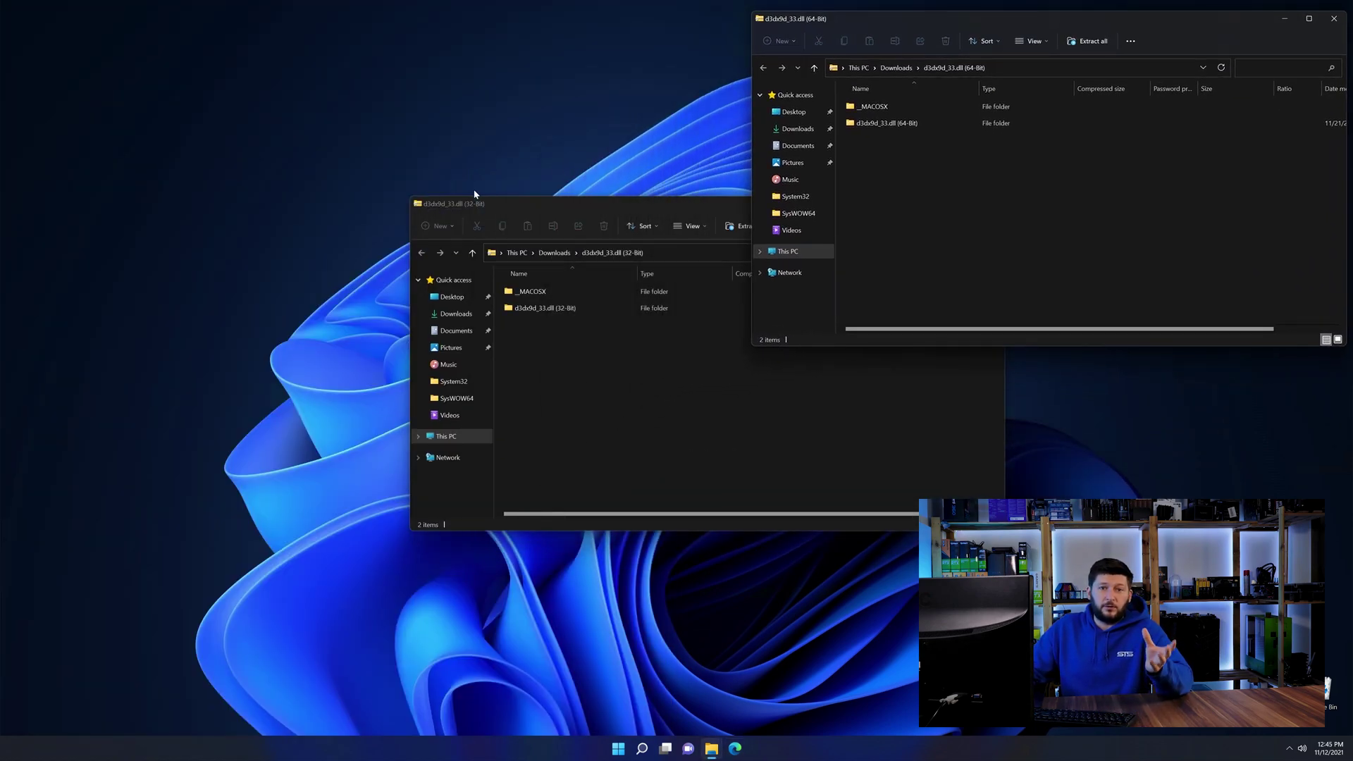
{"action": "left_click_drag", "start_coordinate": [433, 204], "coordinate": [31, 16]}
{"action": "double_click", "coordinate": [171, 122]}
{"action": "double_click", "coordinate": [877, 123]}
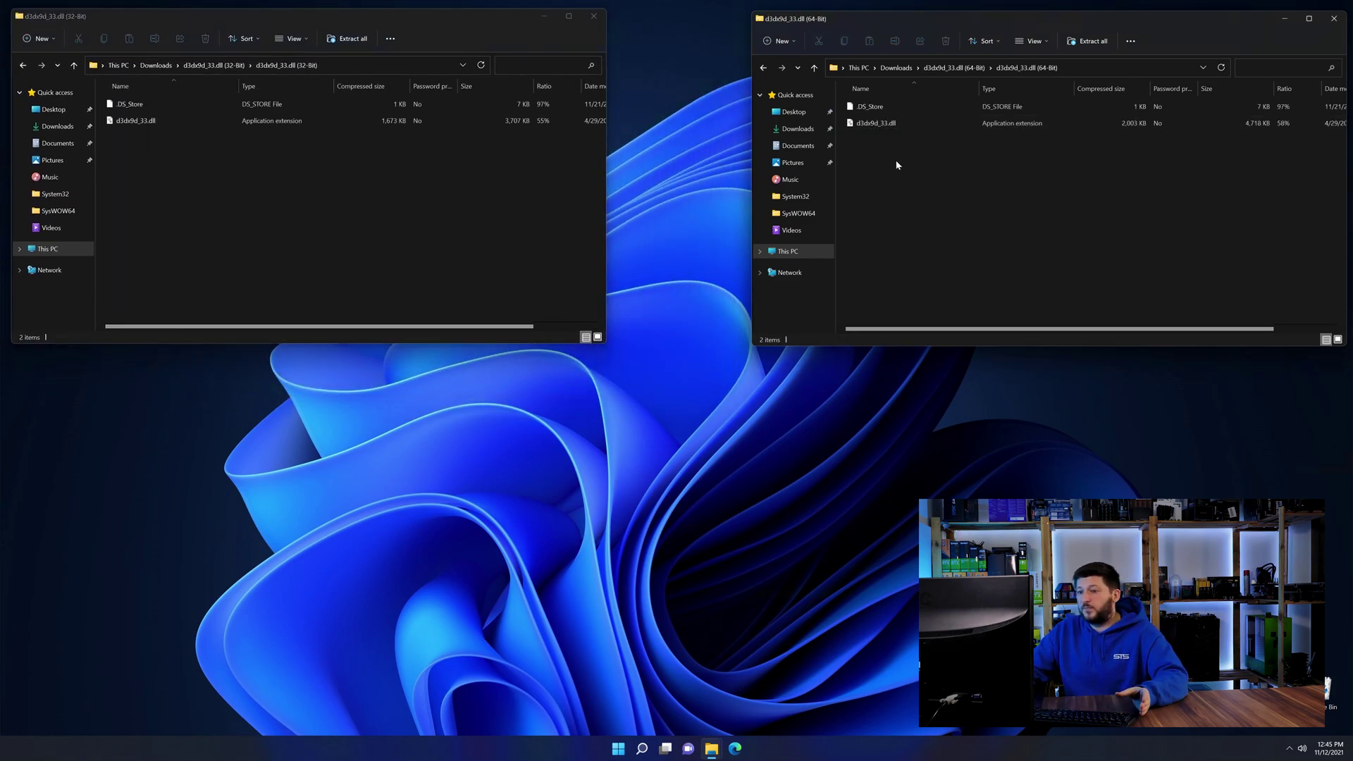
Browse a new Explorer window to C:\Windows and locate the System32 folder
{"action": "middle_click", "coordinate": [711, 753]}
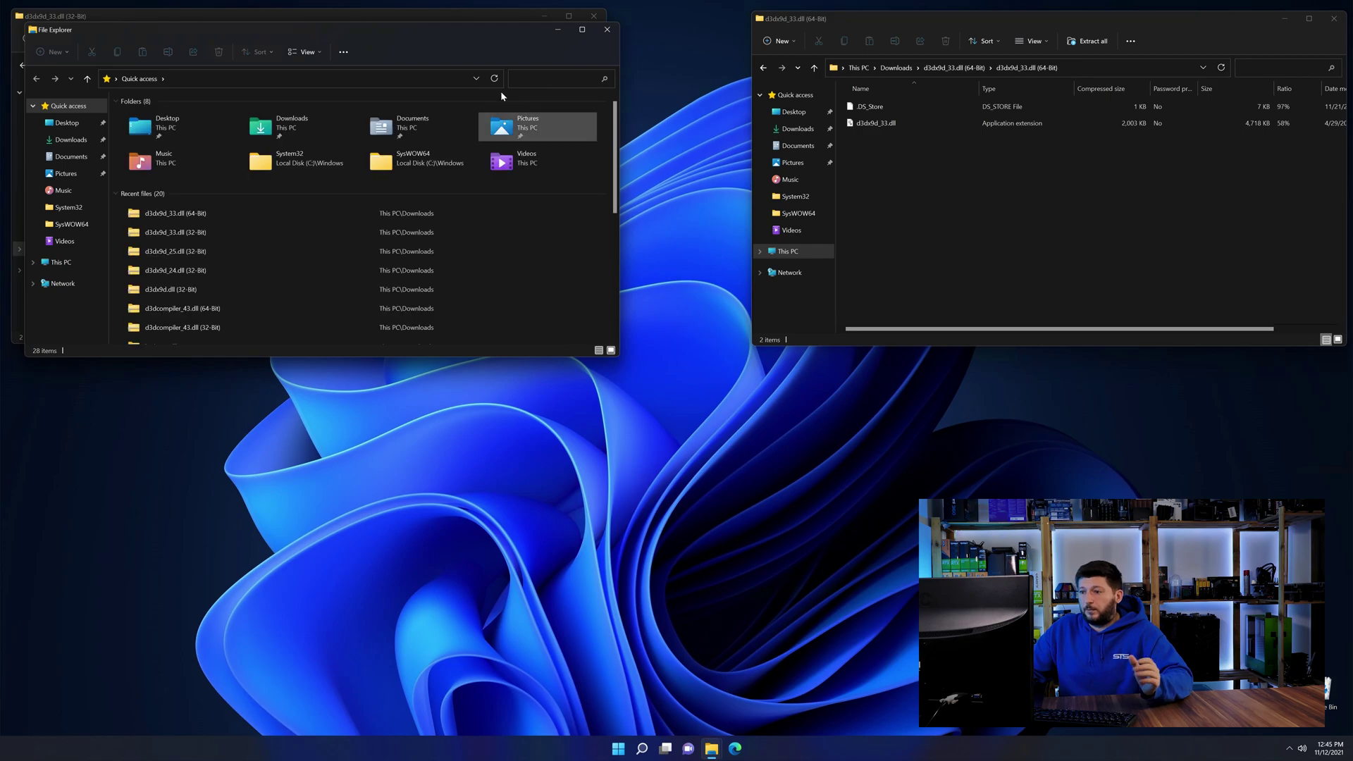
{"action": "left_click_drag", "start_coordinate": [433, 20], "coordinate": [814, 162]}
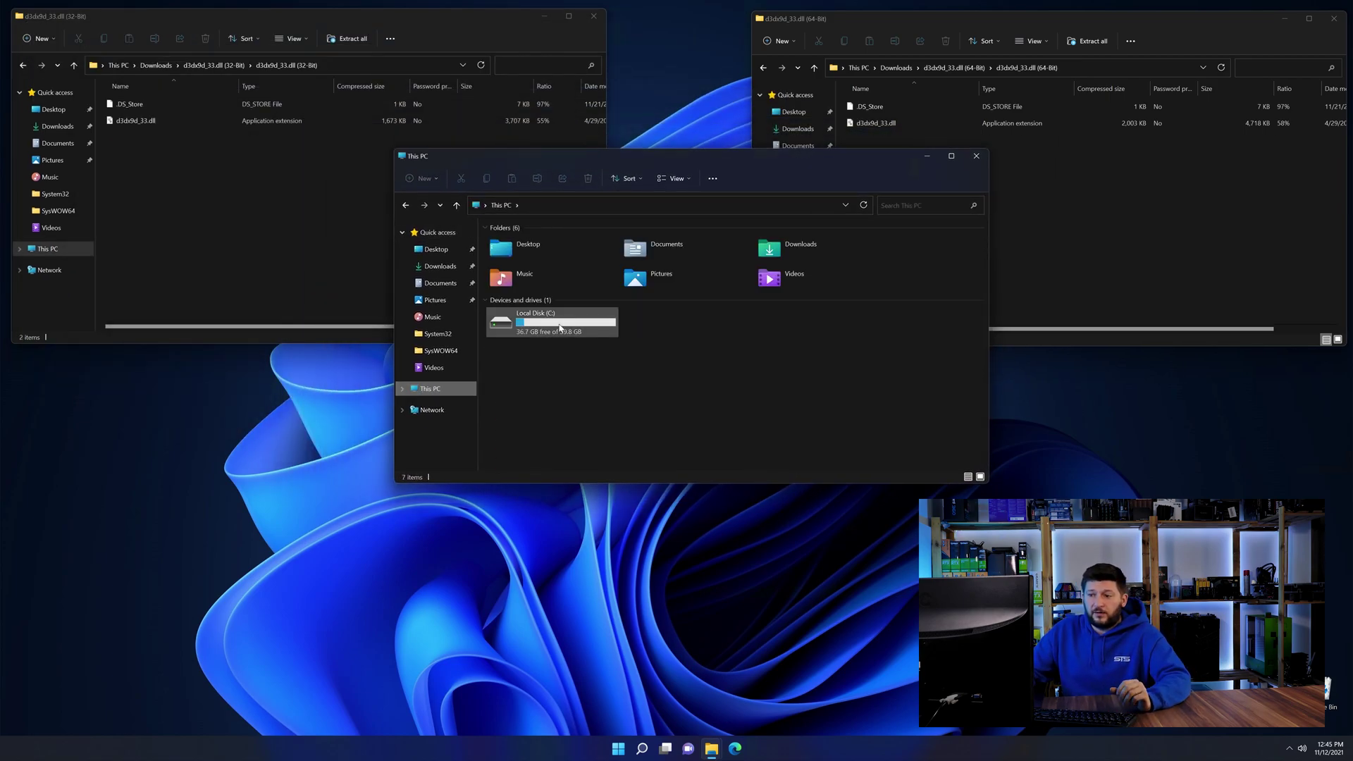
{"action": "double_click", "coordinate": [563, 328]}
{"action": "double_click", "coordinate": [557, 360]}
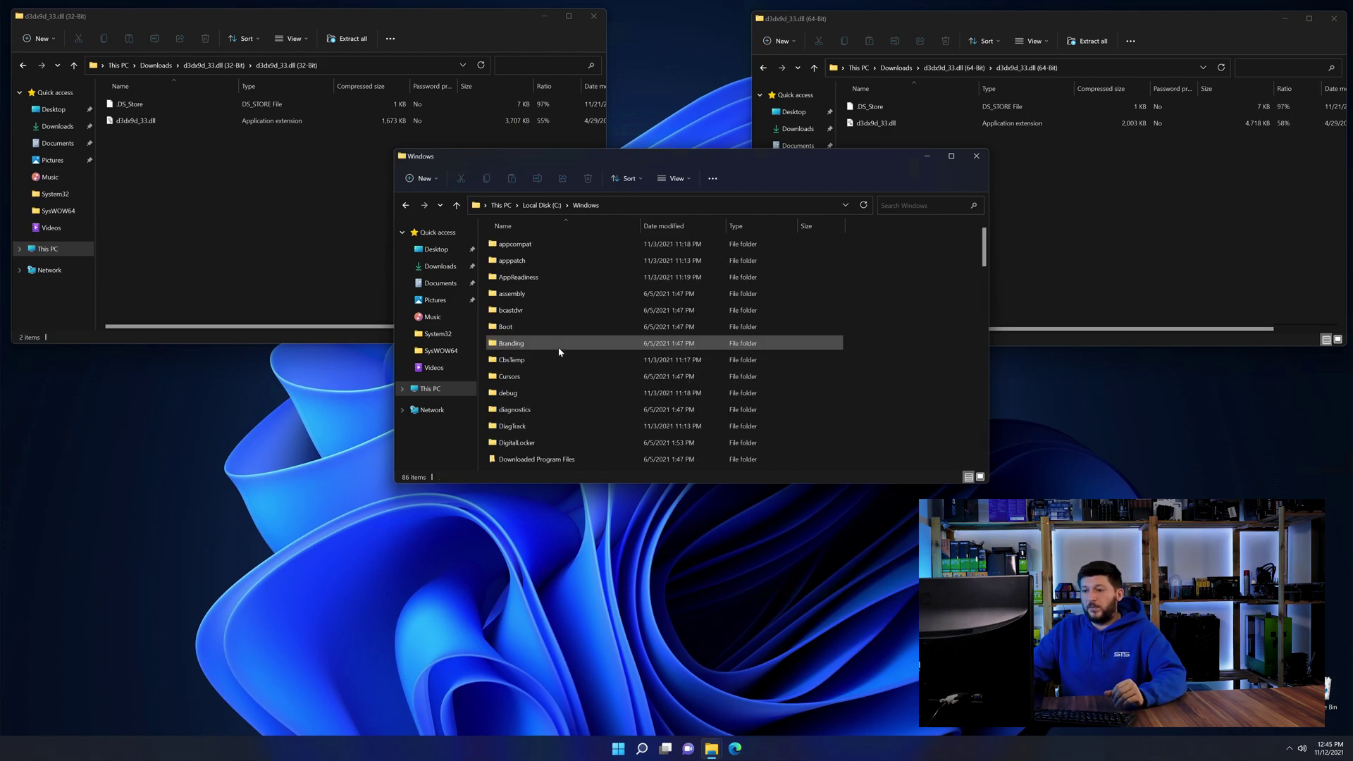
{"action": "scroll", "coordinate": [561, 353], "scroll_direction": "down", "scroll_amount": 18}
{"action": "scroll", "coordinate": [564, 350], "scroll_direction": "down", "scroll_amount": 1}
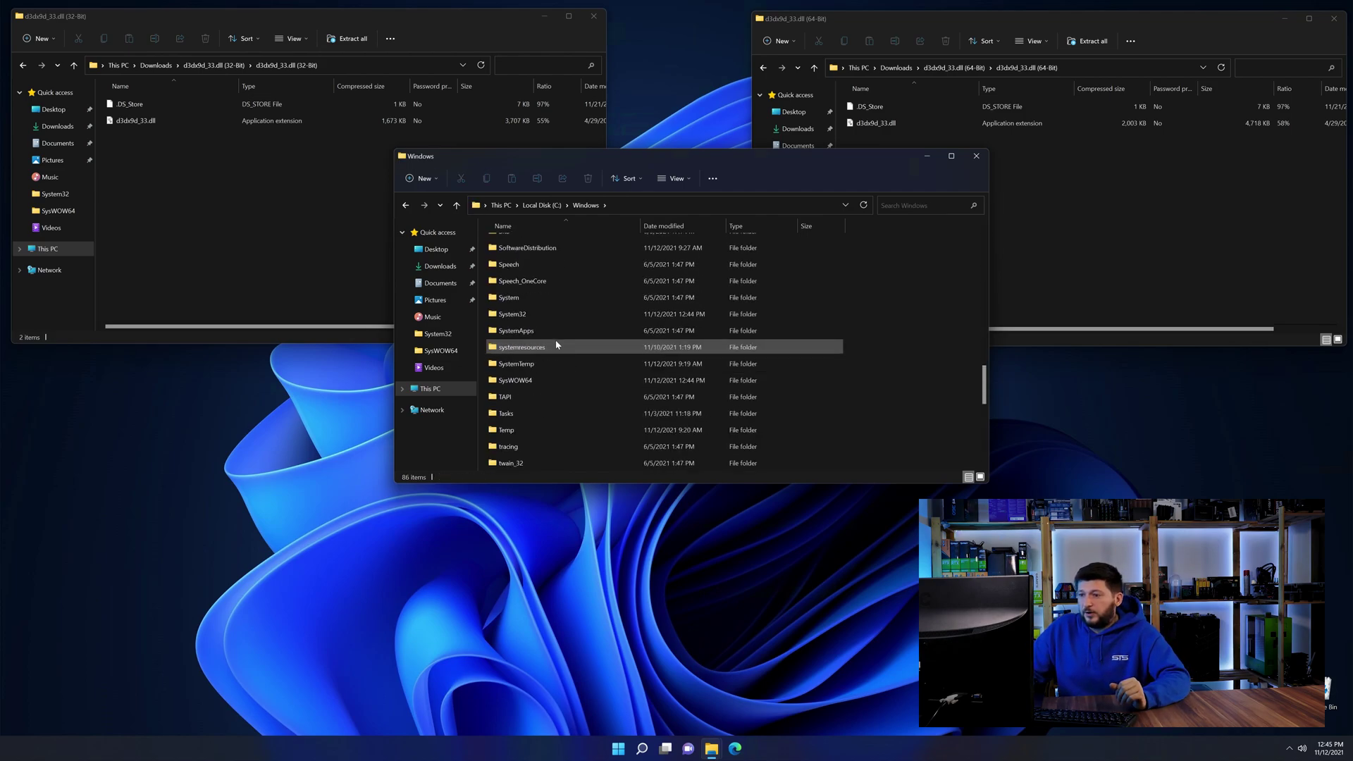
{"action": "left_click", "coordinate": [539, 315]}
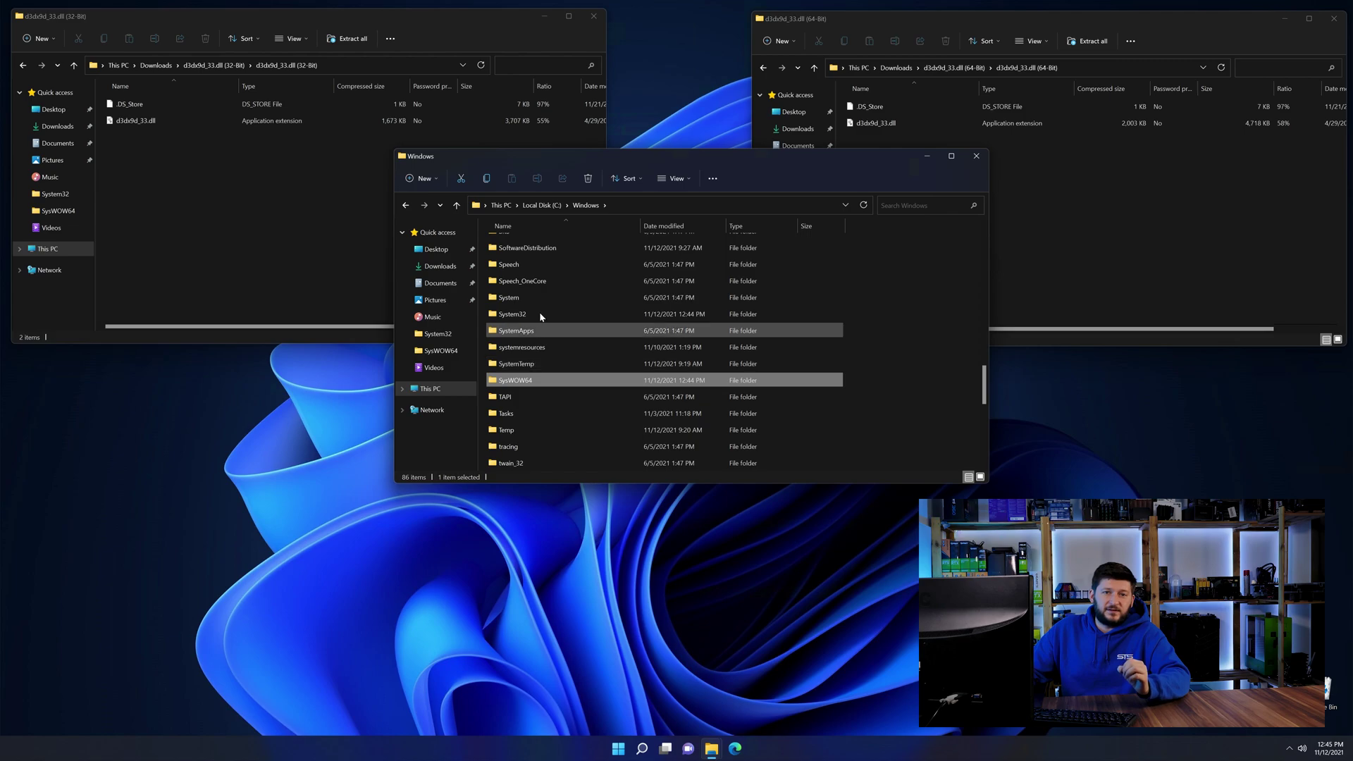
Copy the 64-bit DLL into System32 and the 32-bit DLL into SysWOW64, then close those windows
{"action": "left_click_drag", "start_coordinate": [876, 123], "coordinate": [524, 314]}
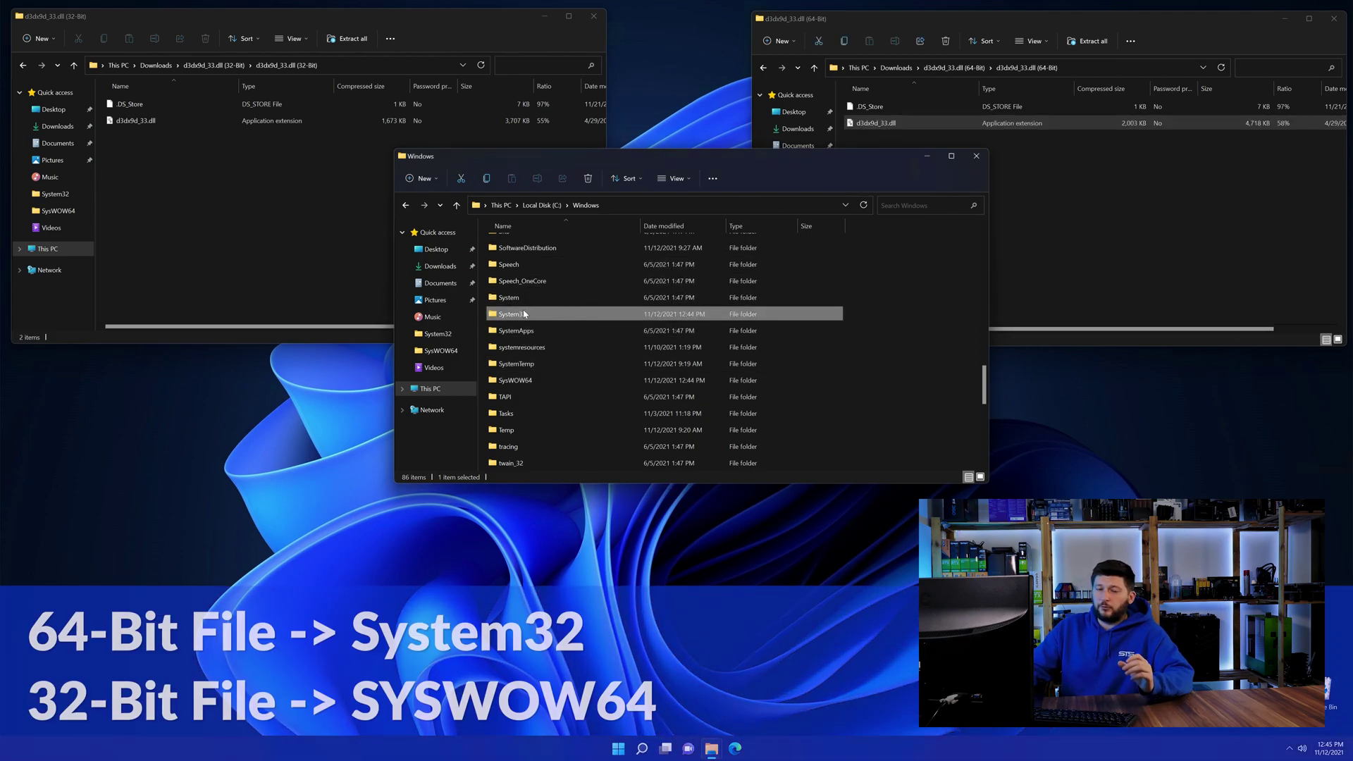
{"action": "left_click_drag", "start_coordinate": [138, 120], "coordinate": [522, 382]}
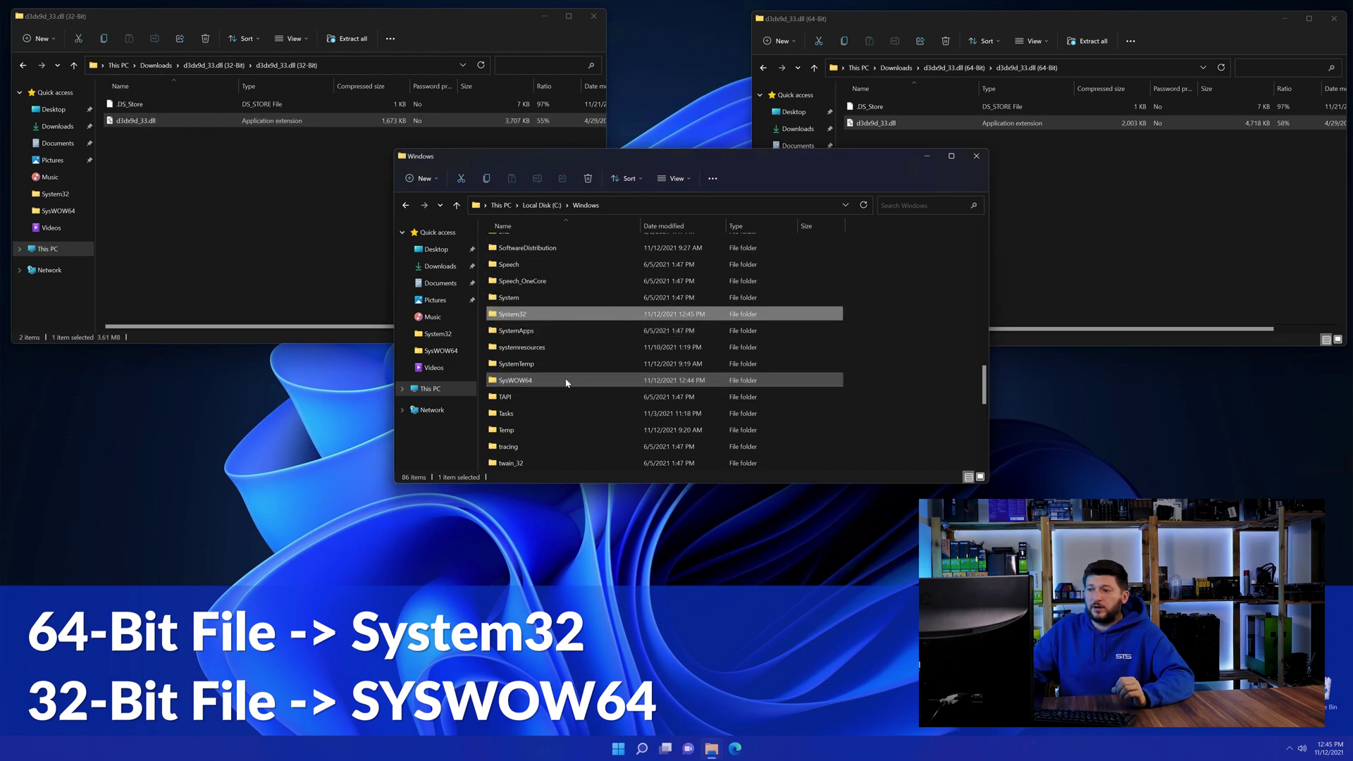
{"action": "left_click", "coordinate": [977, 157]}
{"action": "left_click", "coordinate": [591, 23]}
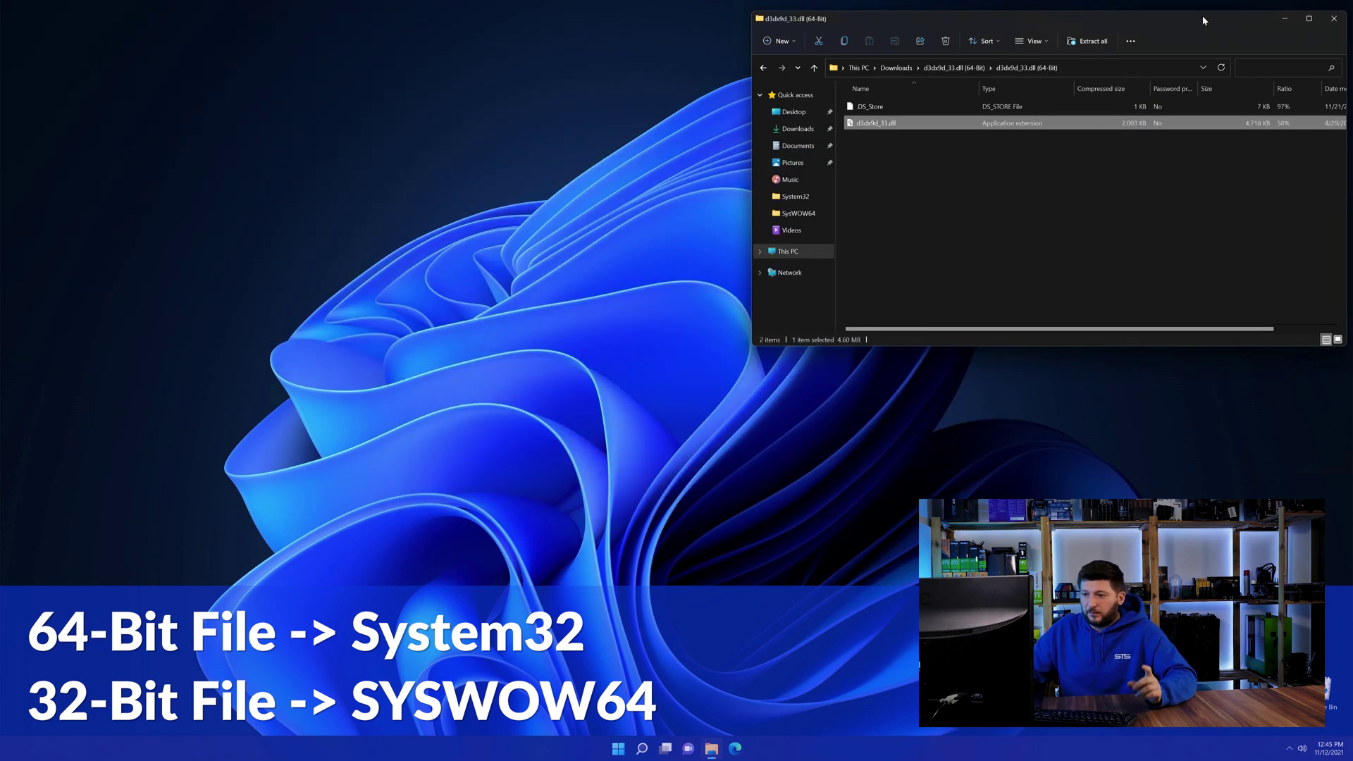
Close the remaining 64-bit archive window
{"action": "left_click", "coordinate": [1329, 19]}
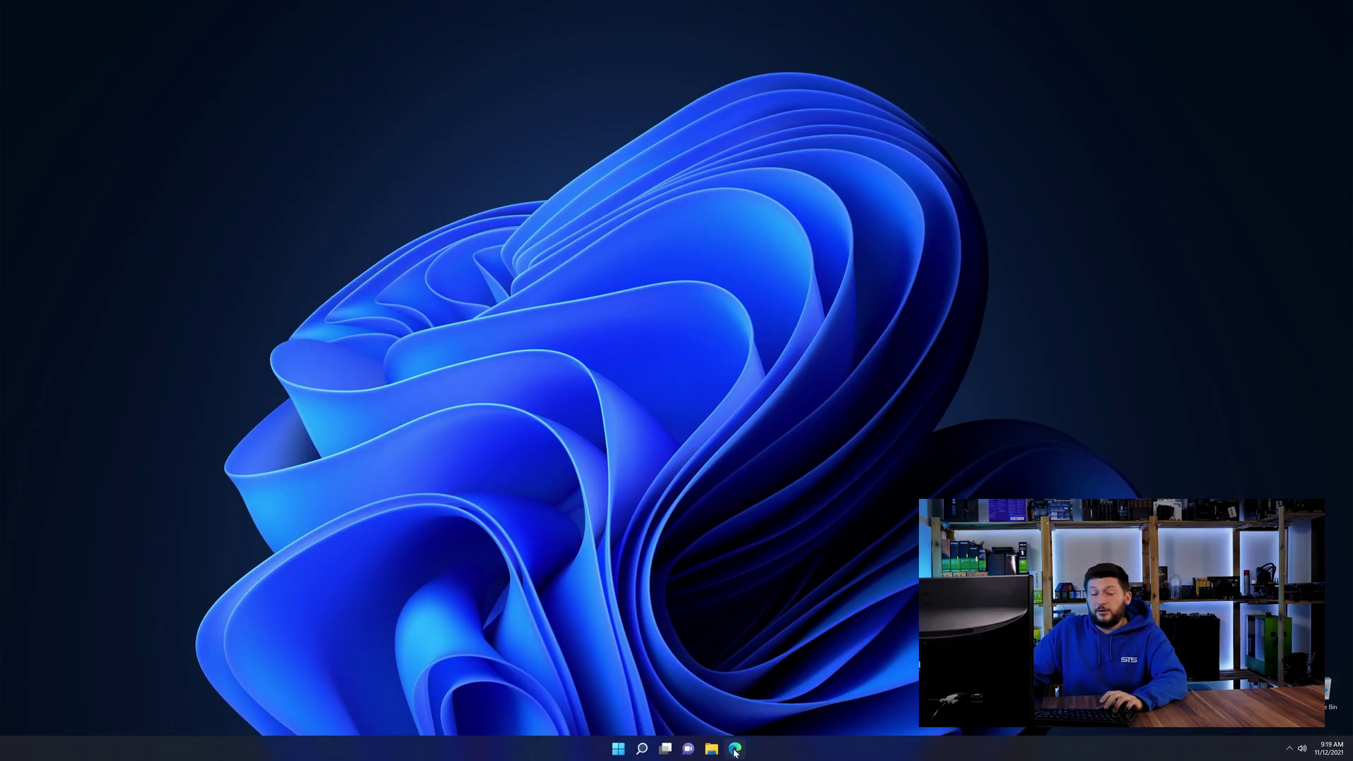
{"action": "left_click", "coordinate": [734, 749]}
Download dxwebsetup.exe from the DirectX web setup page and run it
{"action": "type", "text": "https://www.sts-tutorial.com/download/directx_end_user"}
{"action": "key", "text": "Return"}
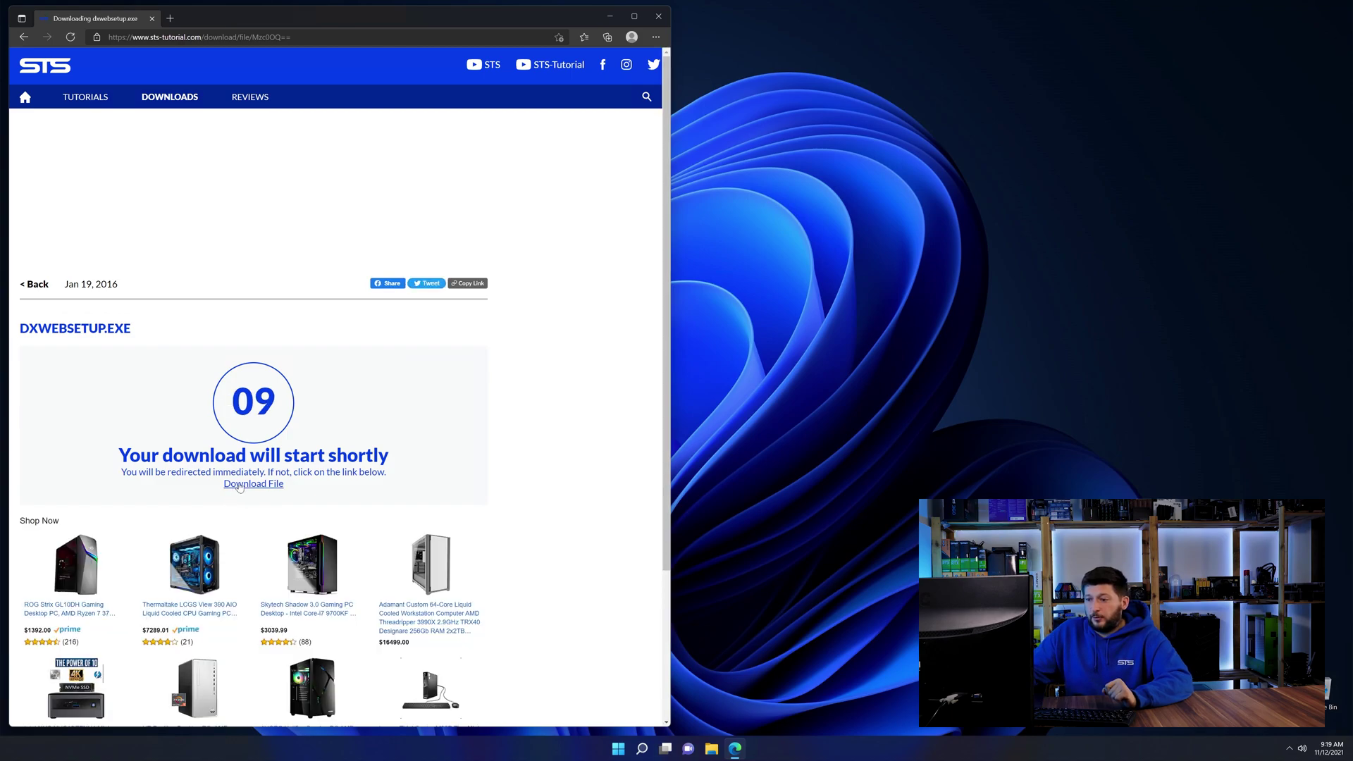
{"action": "left_click", "coordinate": [263, 488]}
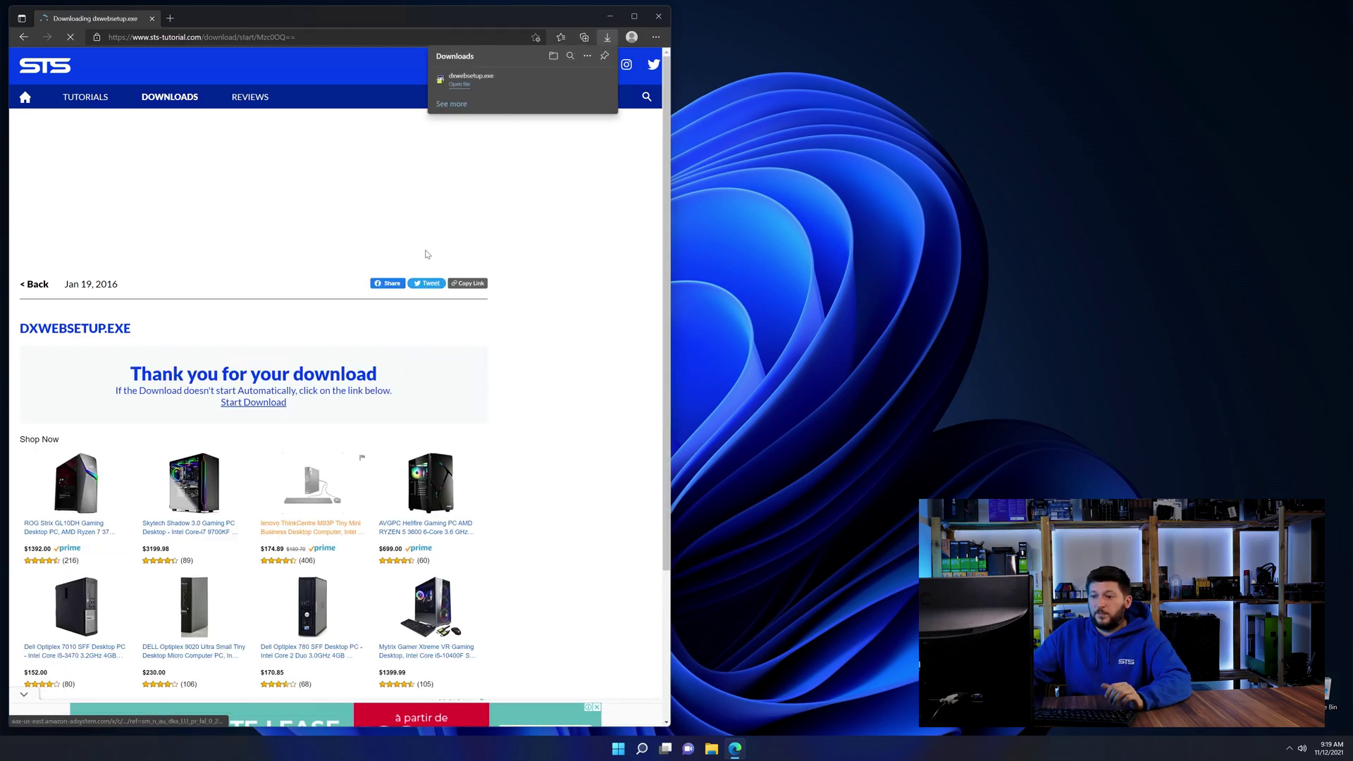
{"action": "left_click", "coordinate": [478, 80]}
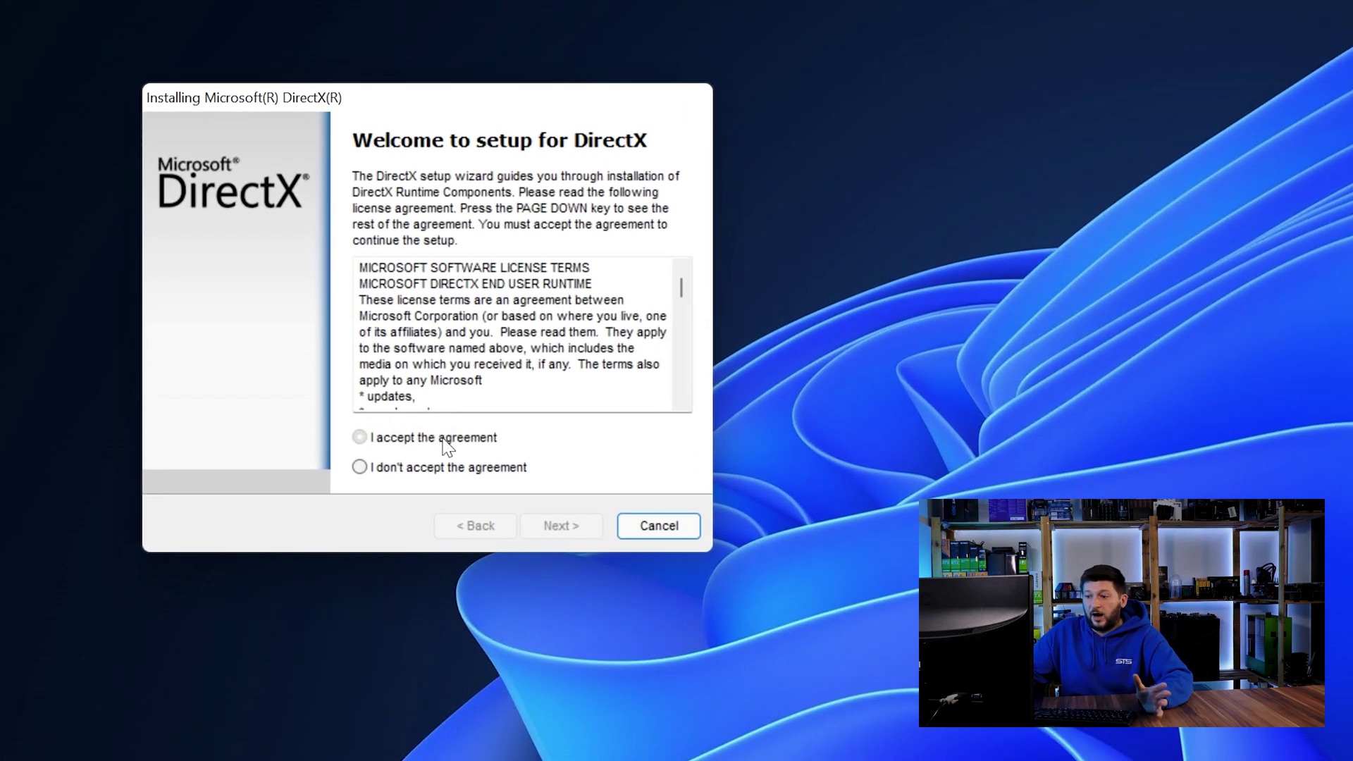
Accept the DirectX licence, skip the Bing Bar offer, and start installing the runtime components
{"action": "left_click", "coordinate": [226, 288]}
{"action": "left_click", "coordinate": [555, 526]}
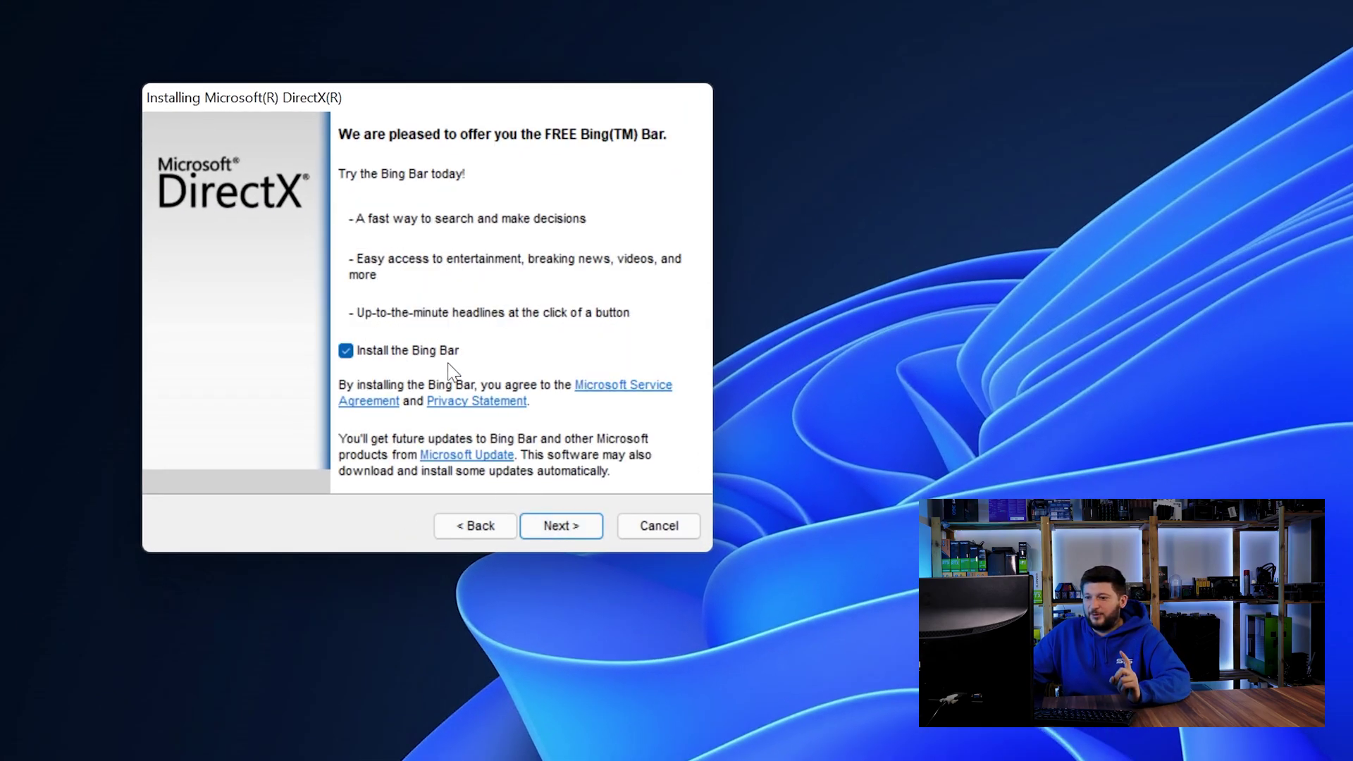
{"action": "left_click", "coordinate": [551, 525]}
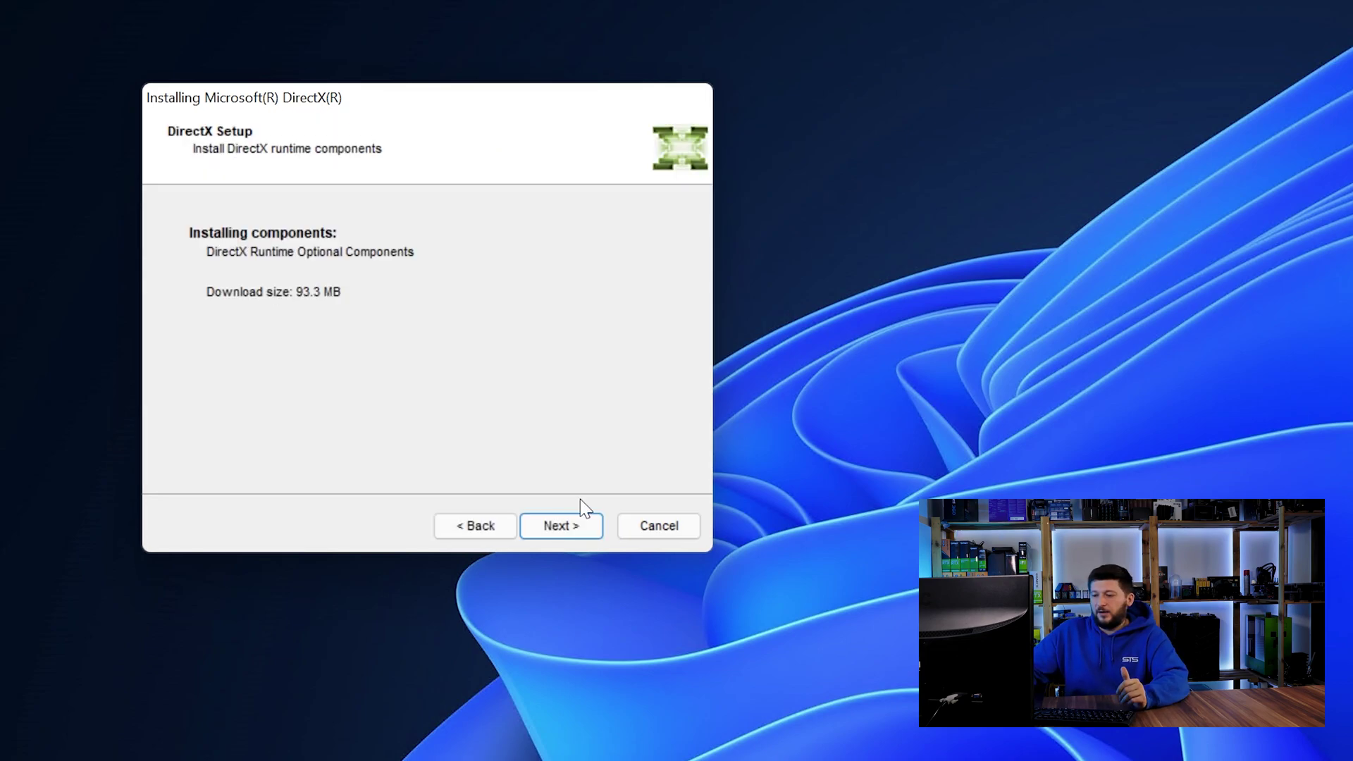
{"action": "left_click", "coordinate": [572, 525]}
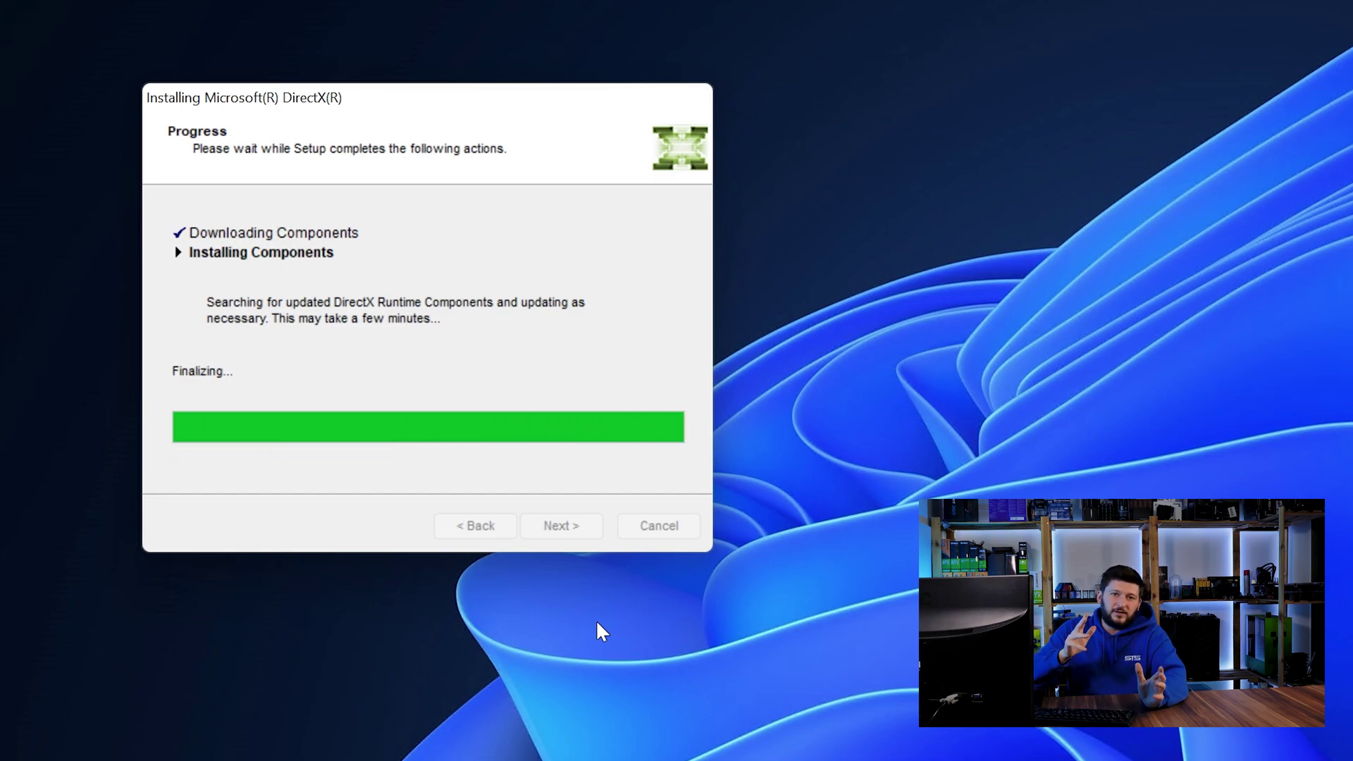
{"action": "left_click", "coordinate": [575, 525]}
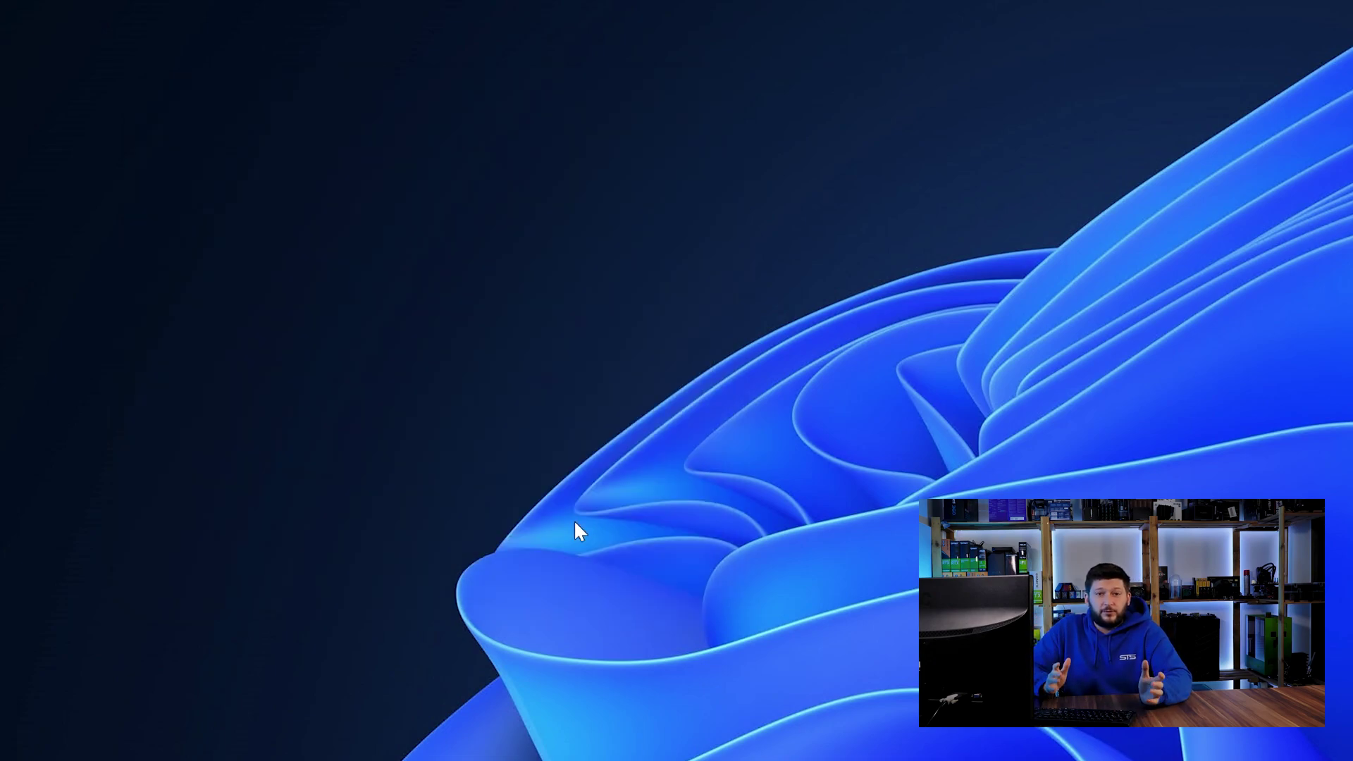